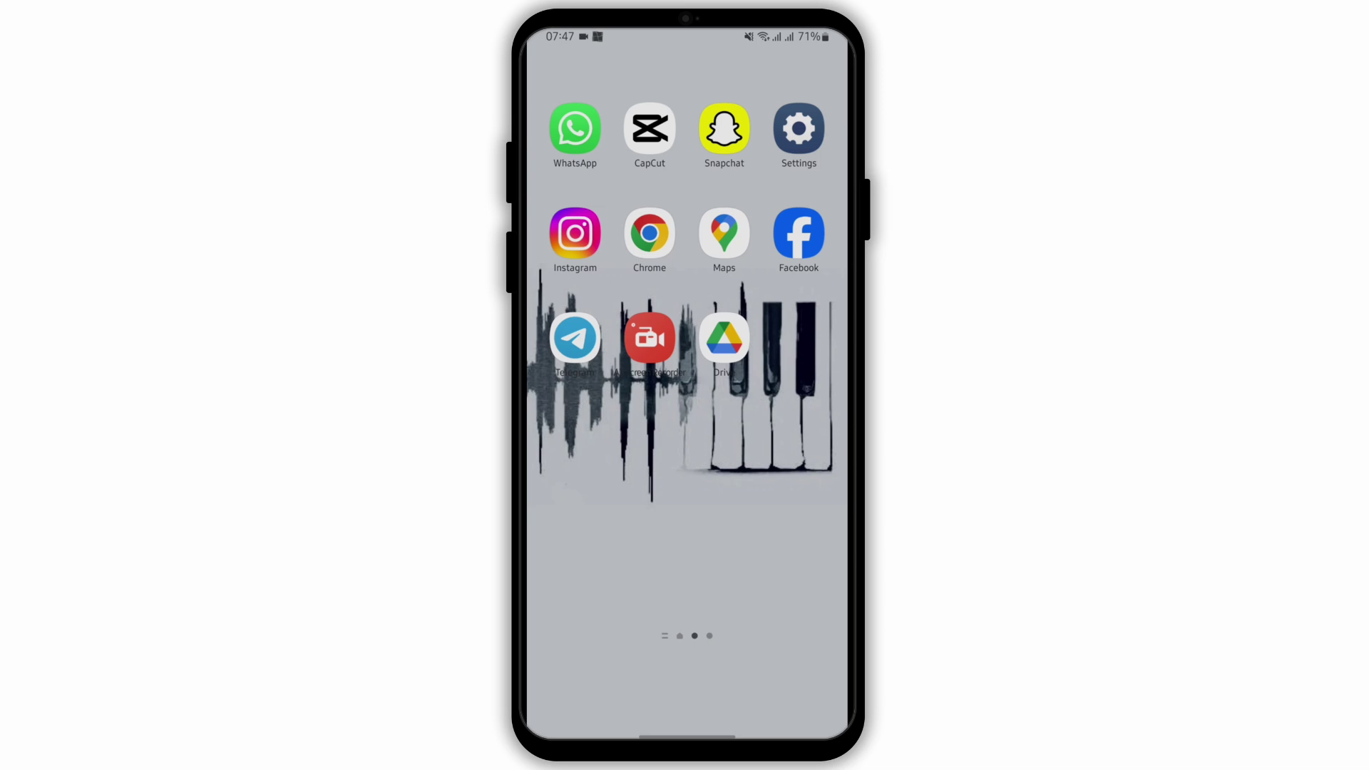
# Bring up the app drawer from the Android home screen.
pyautogui.moveTo(688, 534); pyautogui.dragTo(688, 268)
# Launch Google Play Store and start a search in its search bar.
pyautogui.click(798, 377)
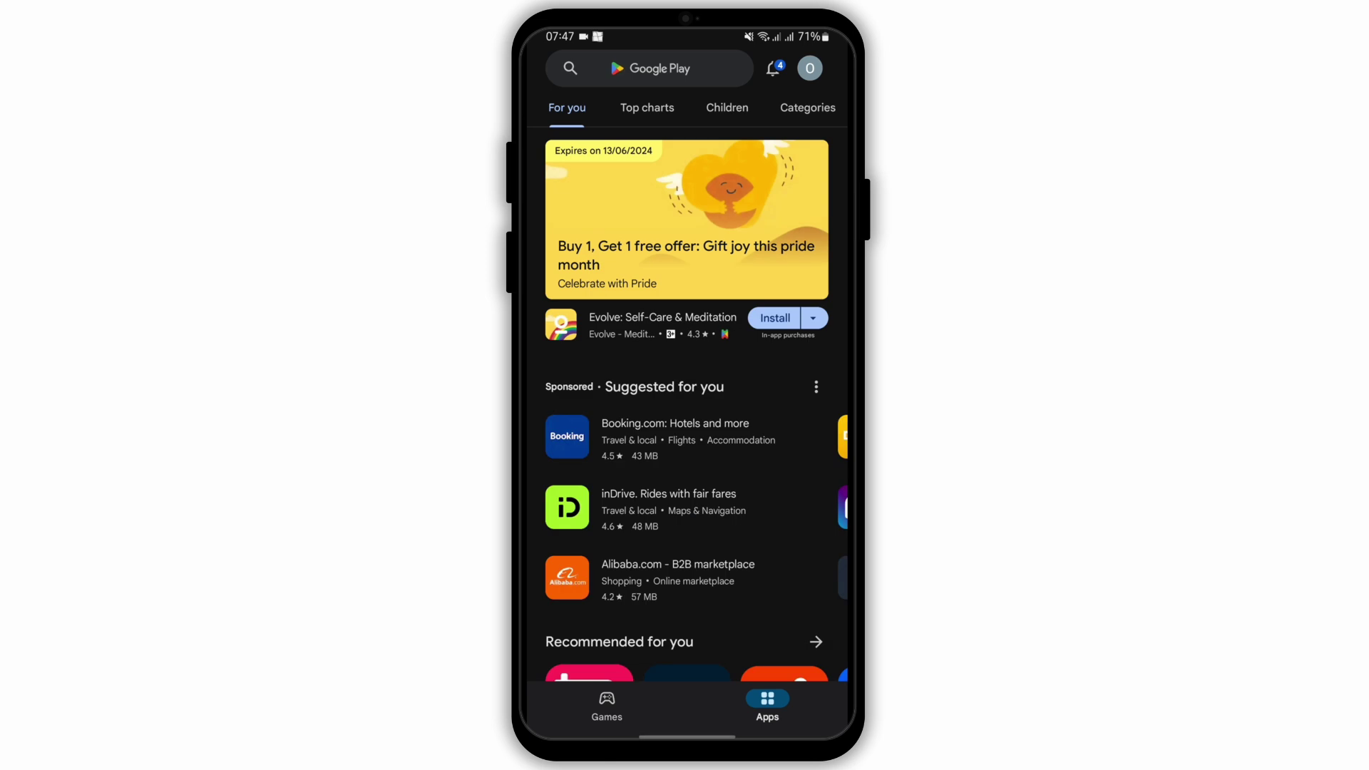
pyautogui.click(651, 67)
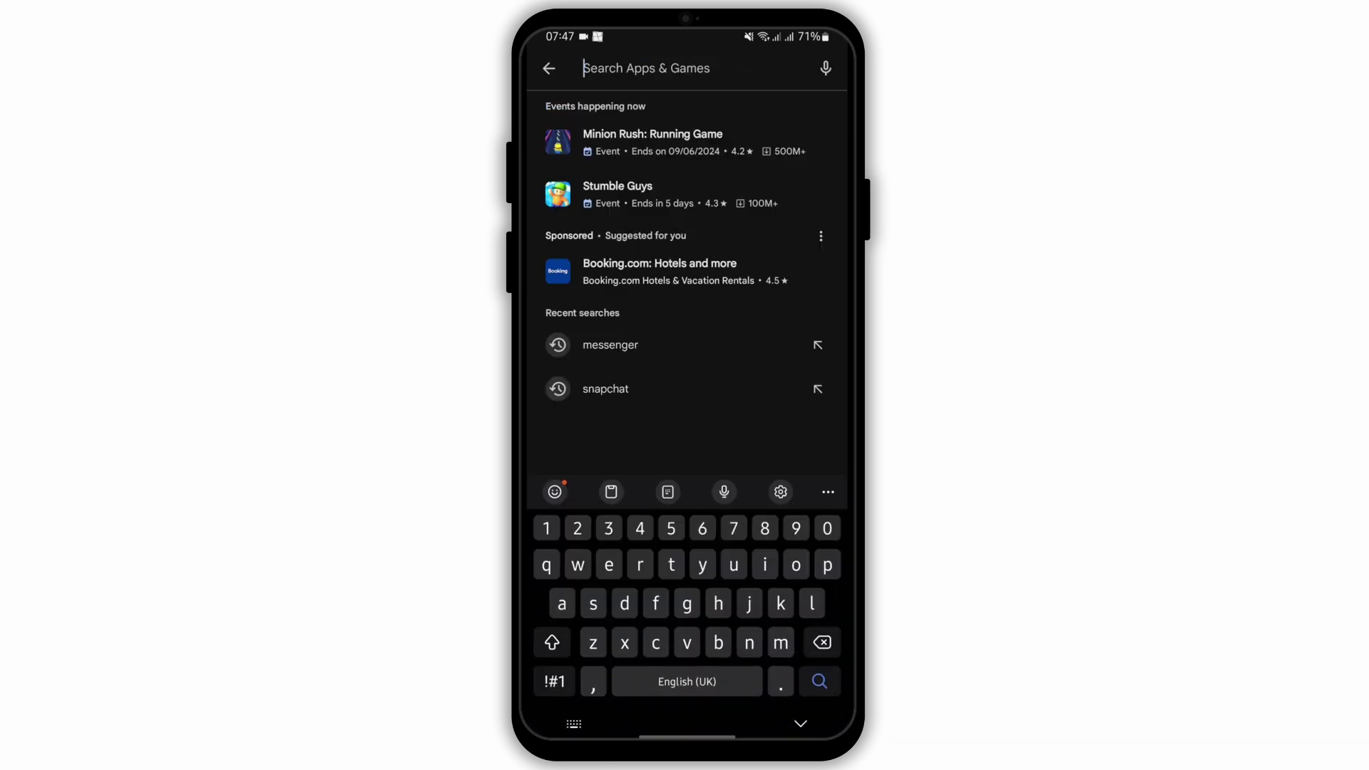
pyautogui.write('telegram')
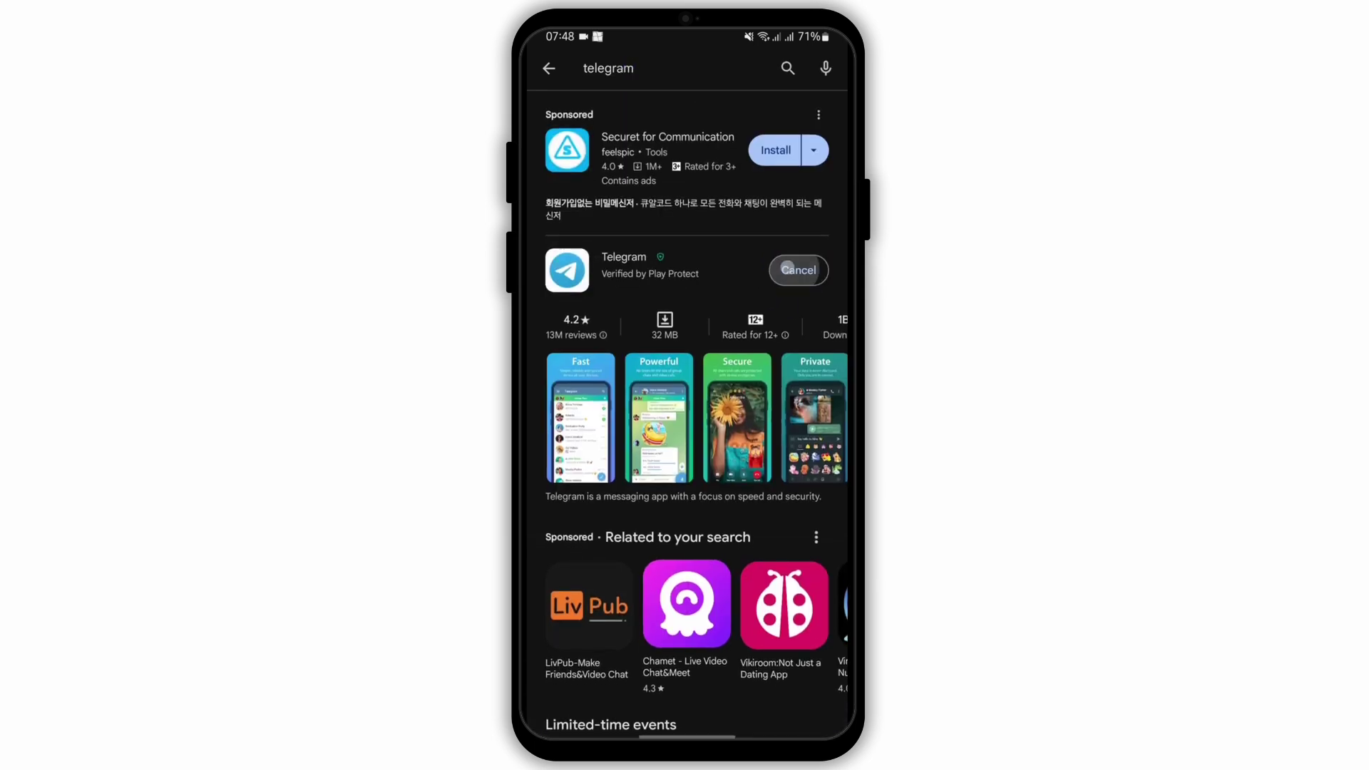
# From the home screen, open Settings > Apps, search the list, and open Telegram's App info.
pyautogui.moveTo(687, 736); pyautogui.dragTo(688, 481)
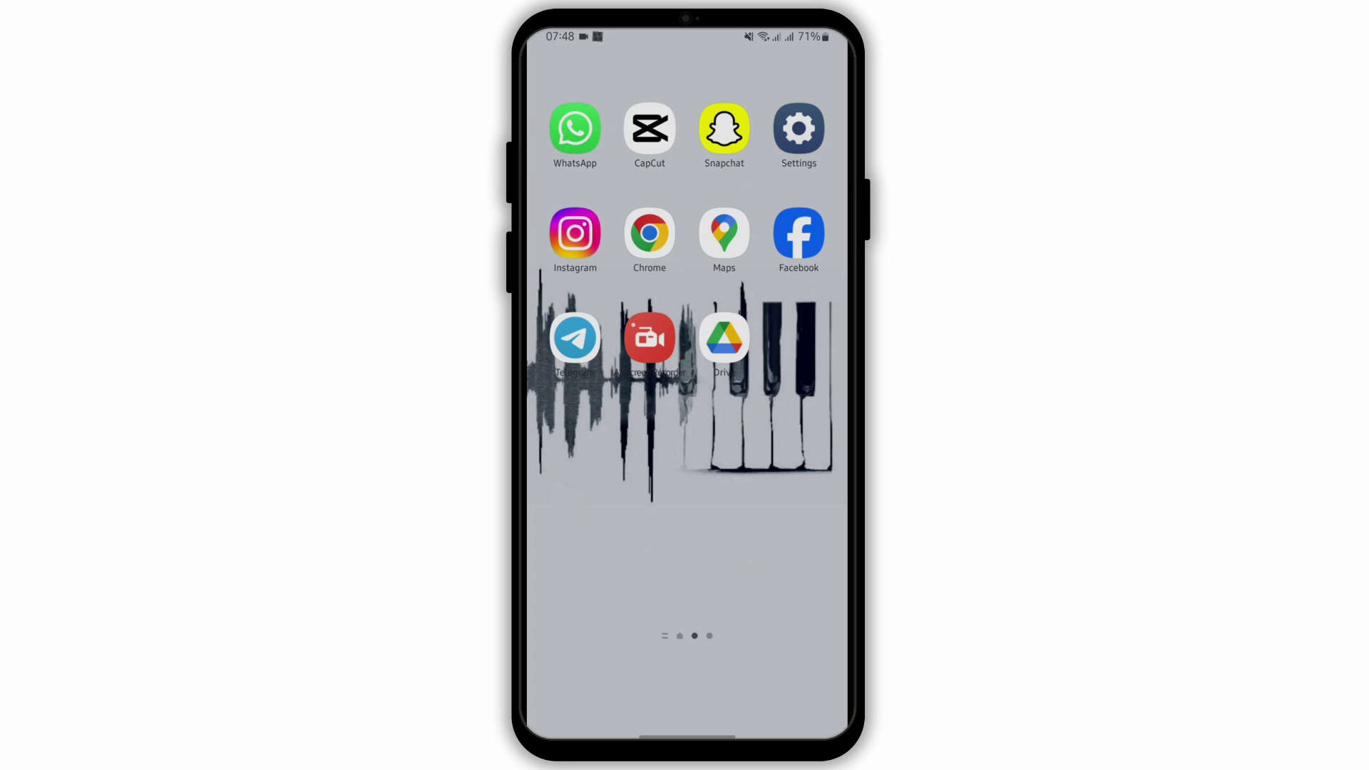
pyautogui.click(799, 129)
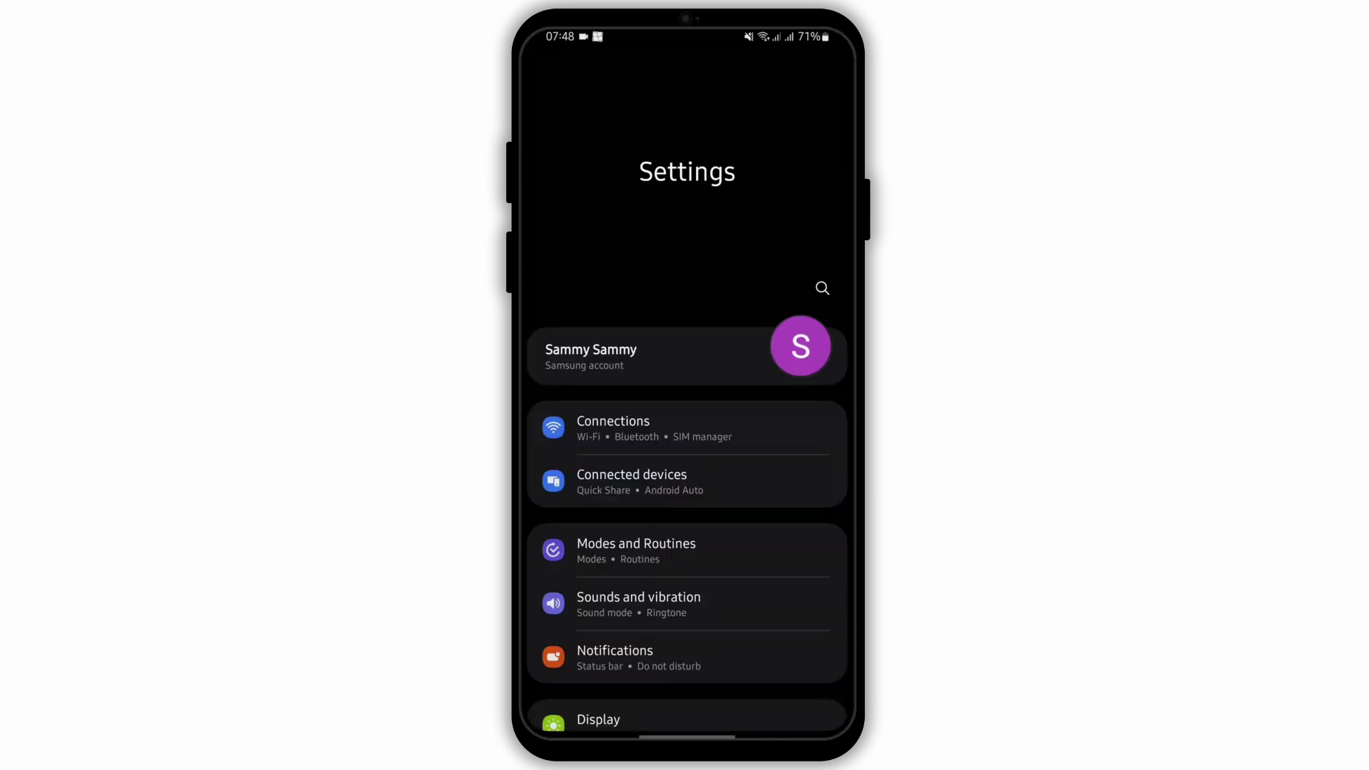
pyautogui.scroll(-5, 822, 342)
pyautogui.scroll(-5, 825, 296)
pyautogui.scroll(-5, 831, 281)
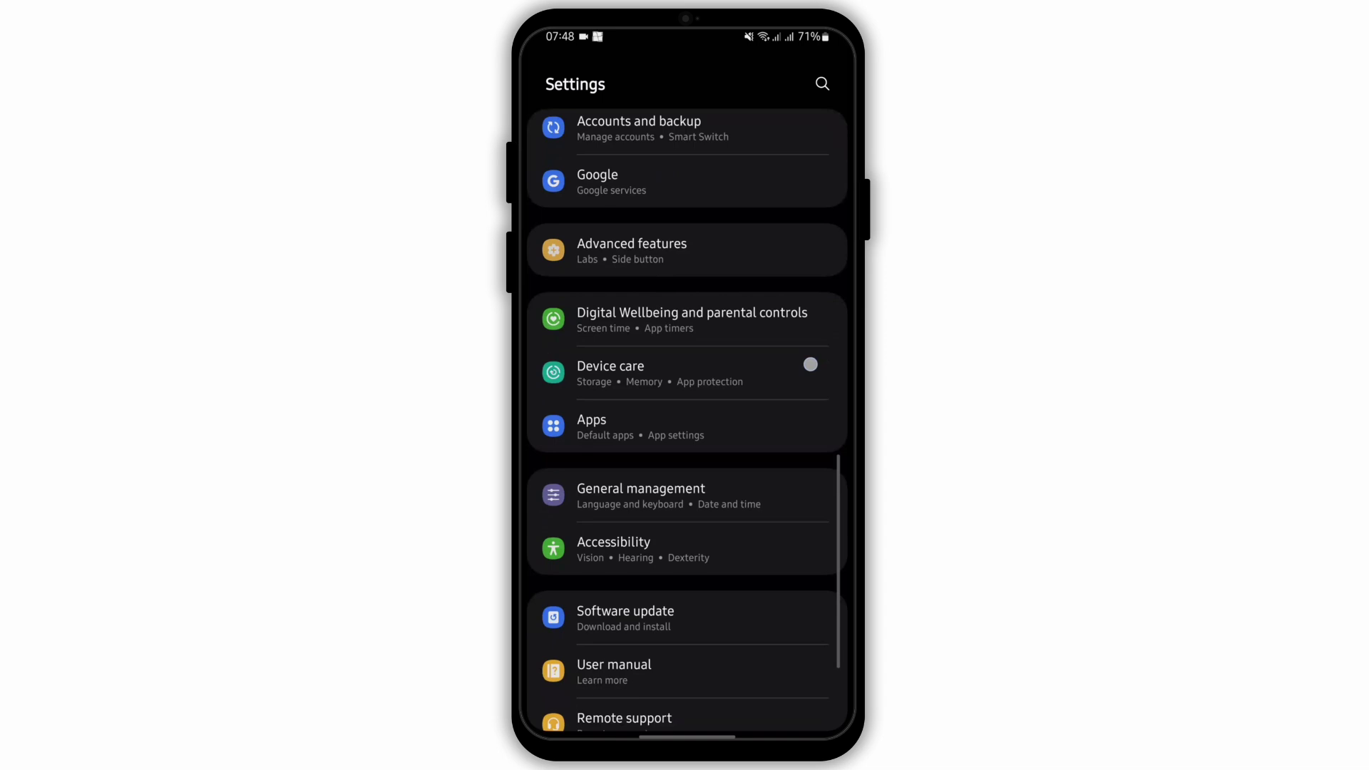
pyautogui.scroll(-5, 807, 361)
pyautogui.click(735, 417)
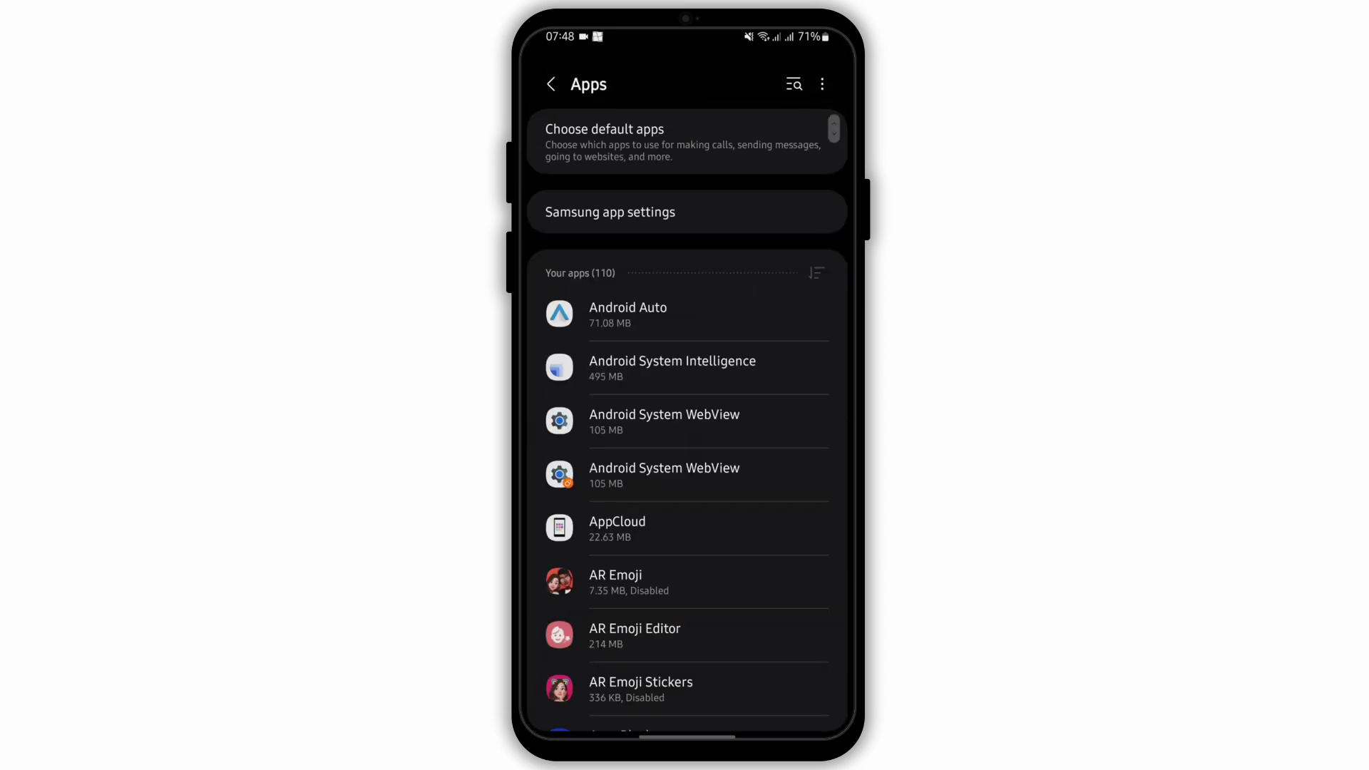
pyautogui.click(794, 80)
pyautogui.write('tel')
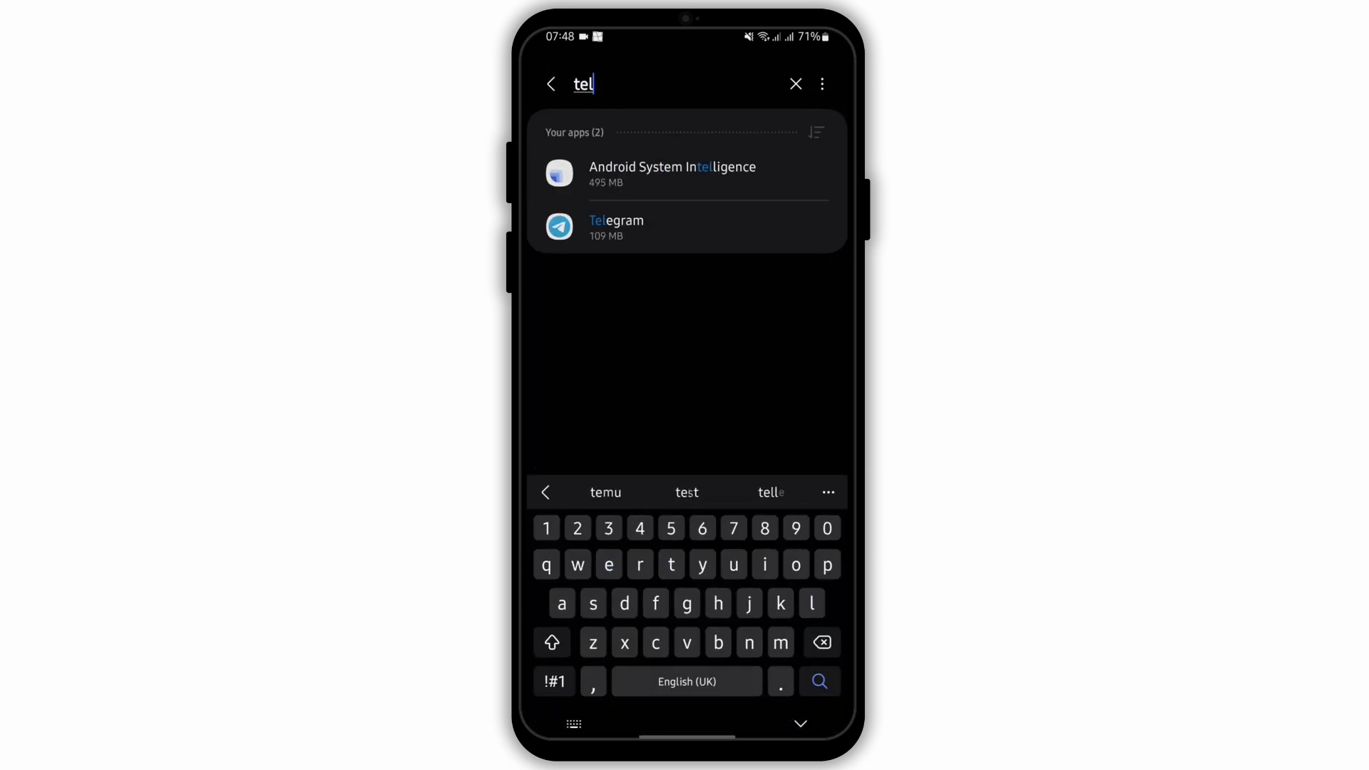
pyautogui.write('e')
pyautogui.click(696, 175)
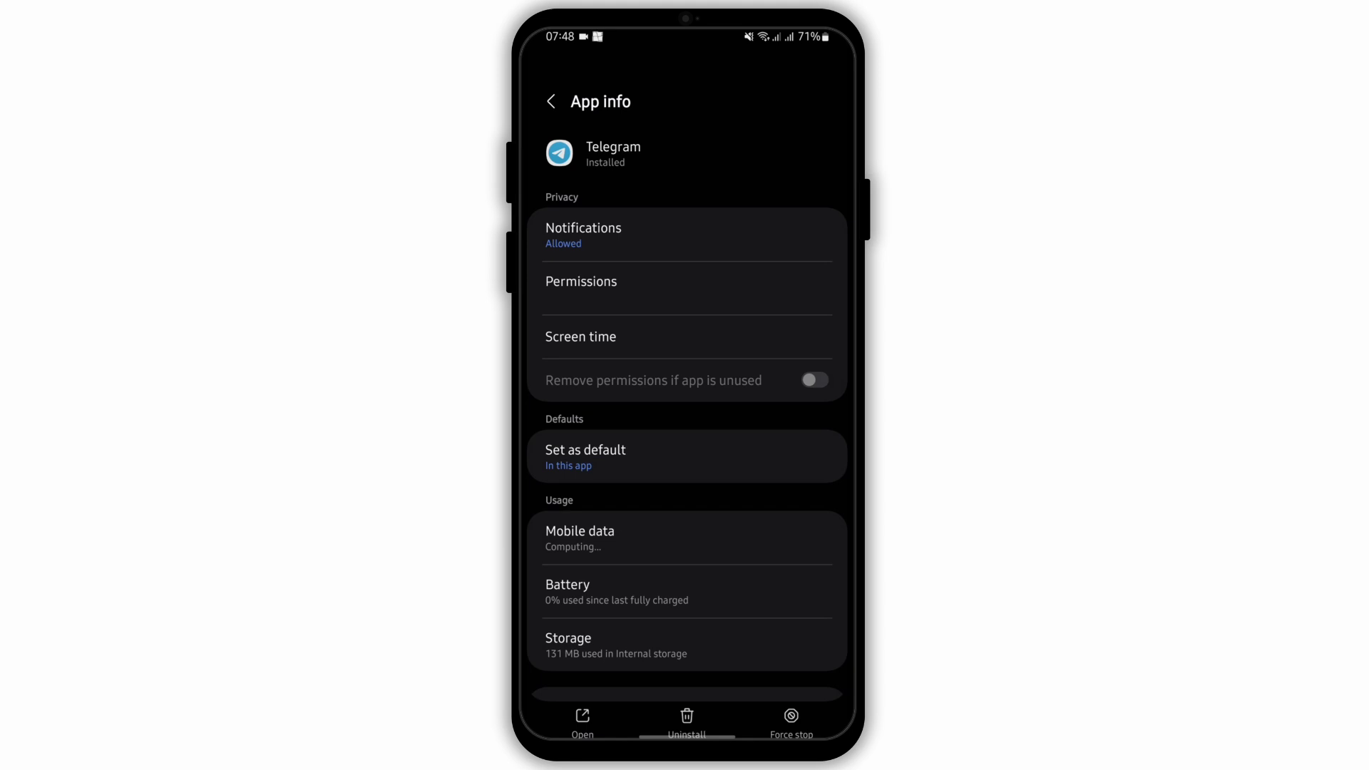
pyautogui.scroll(-3, 796, 444)
pyautogui.scroll(-2, 785, 496)
pyautogui.scroll(1, 660, 412)
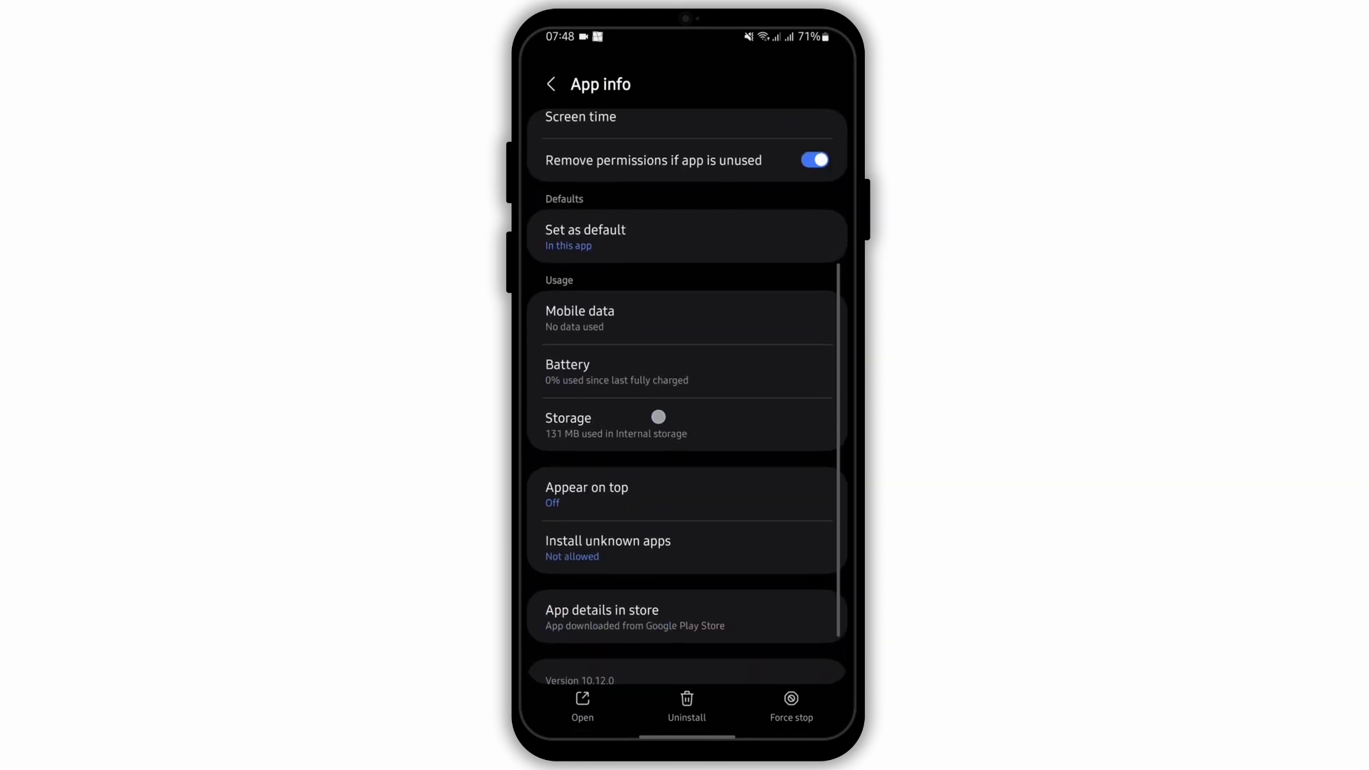
# Clear Telegram's cache, dropping storage from 131 MB to 119 MB, then force-stop Telegram.
pyautogui.click(667, 443)
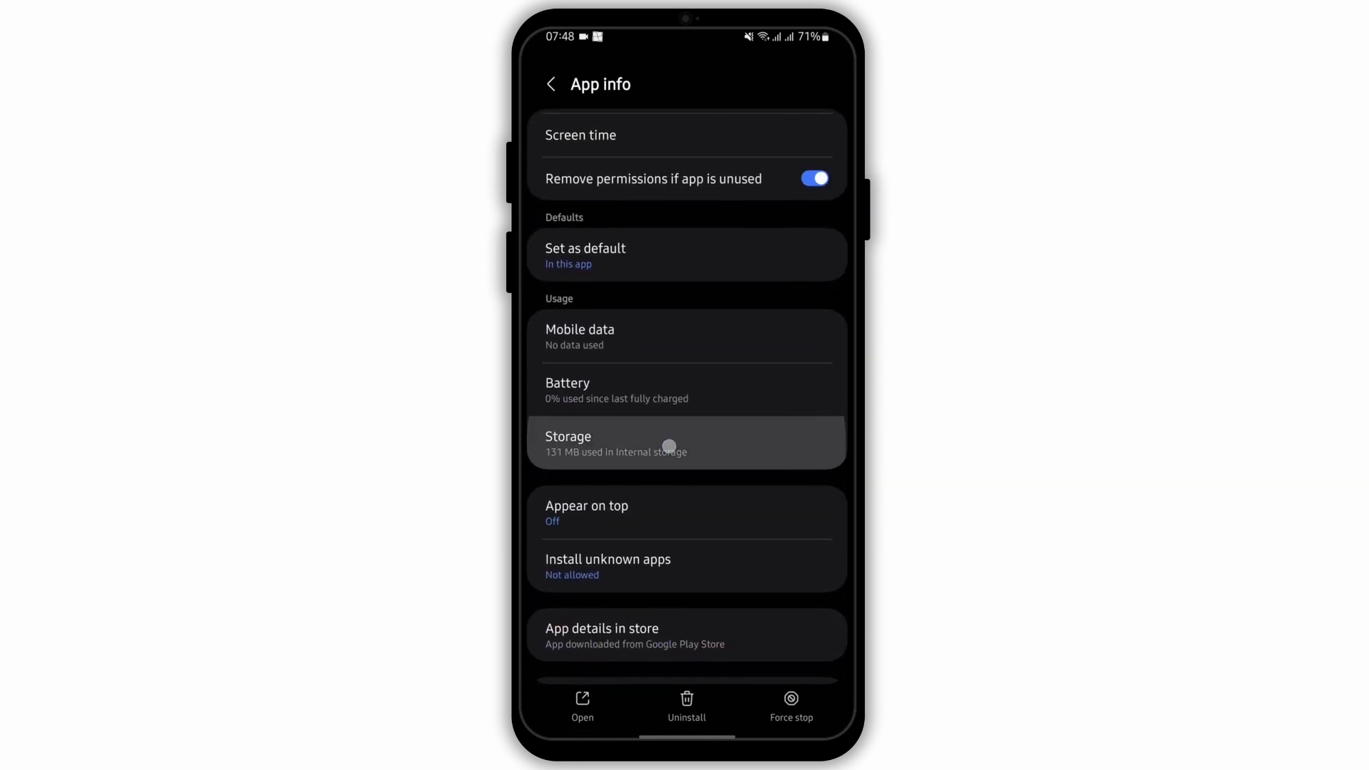
pyautogui.click(765, 708)
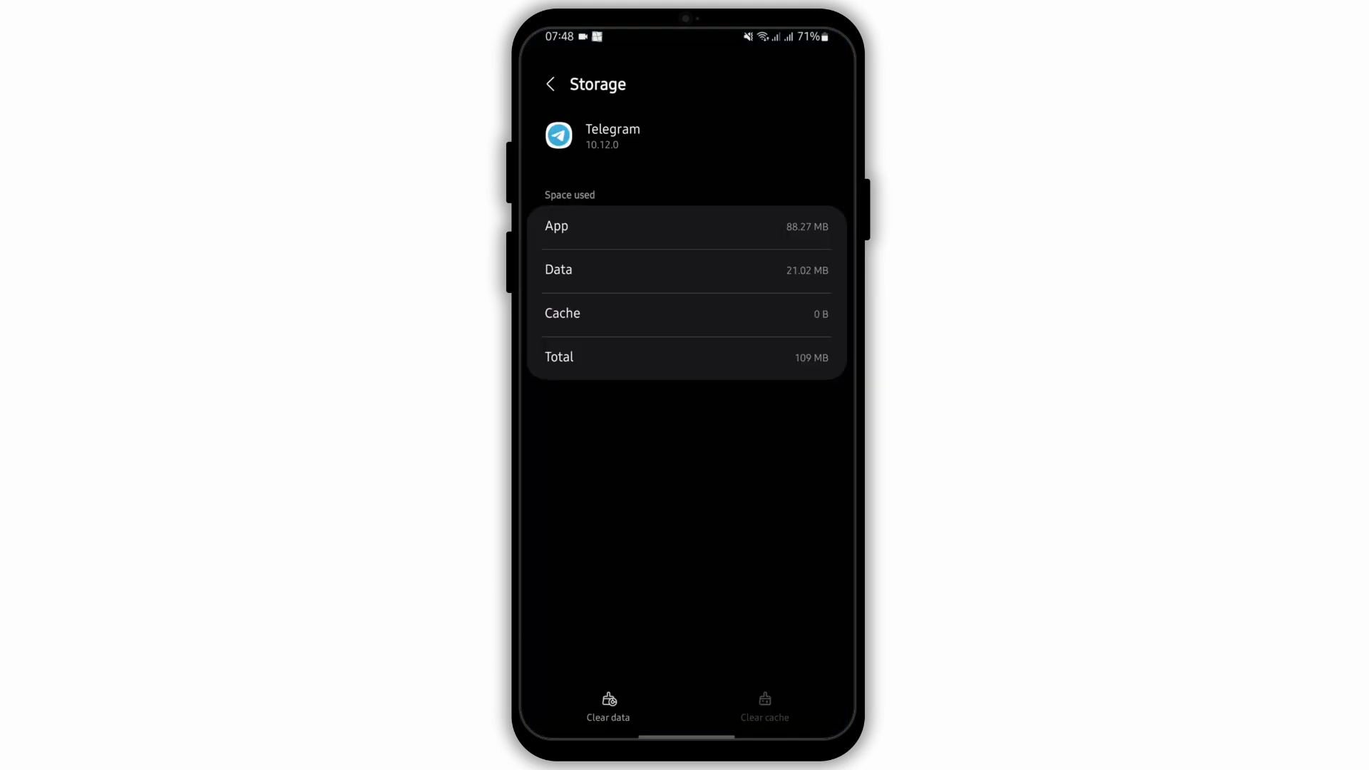
pyautogui.moveTo(845, 611); pyautogui.dragTo(796, 610)
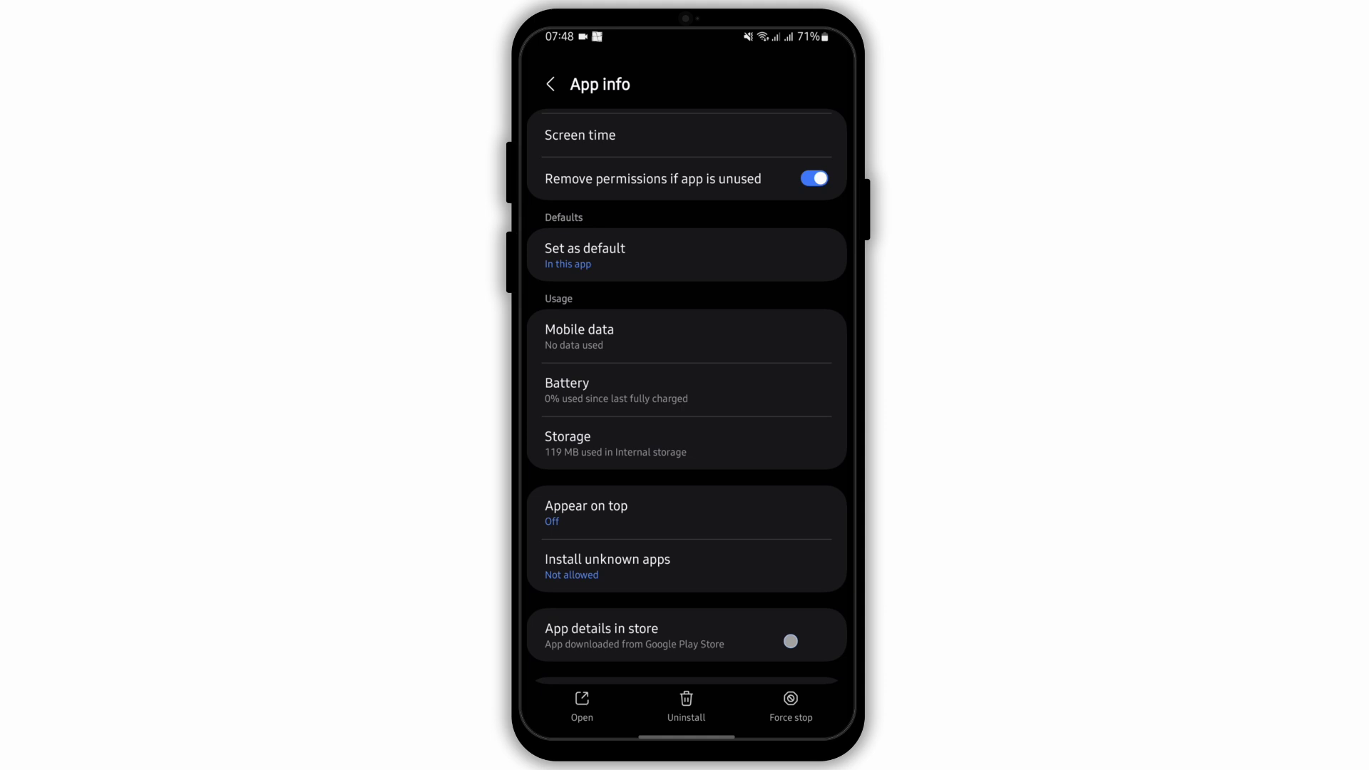
pyautogui.scroll(3, 791, 641)
pyautogui.click(790, 706)
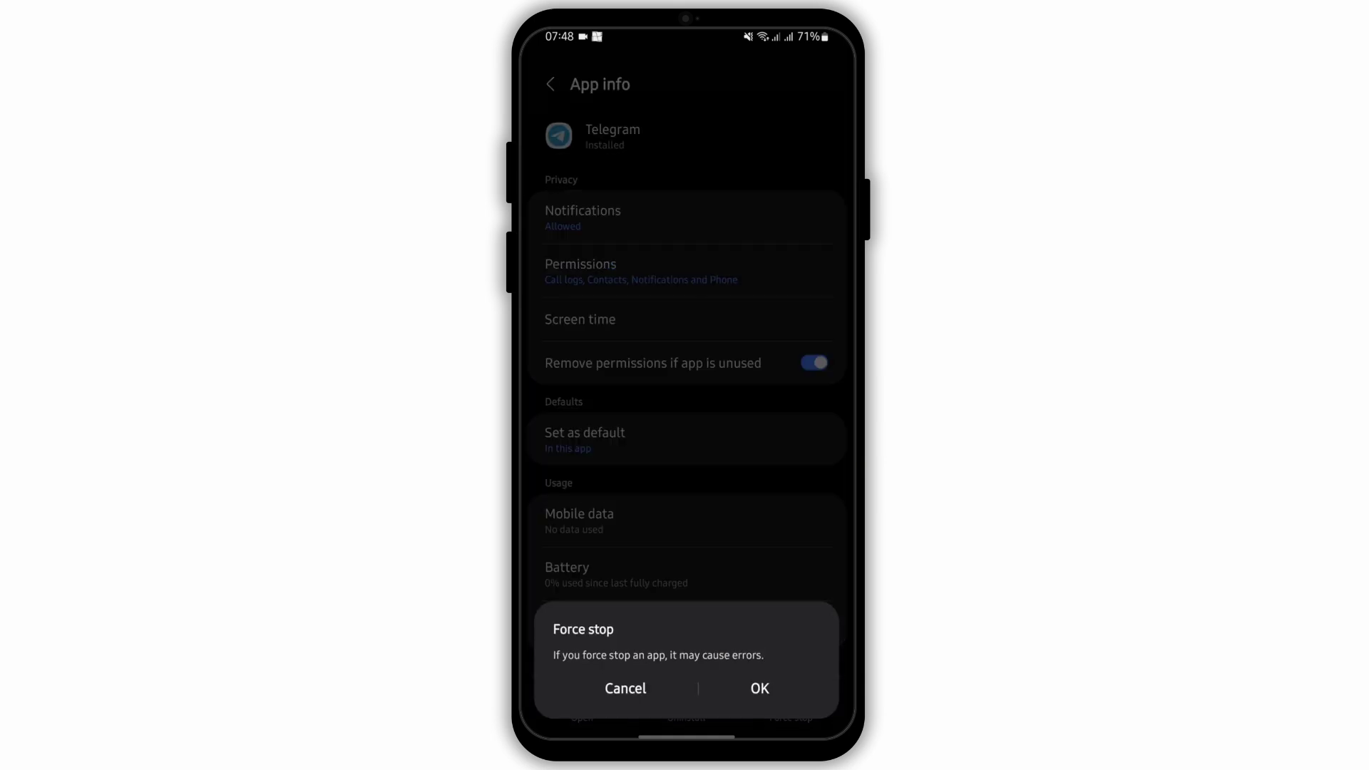
pyautogui.click(759, 689)
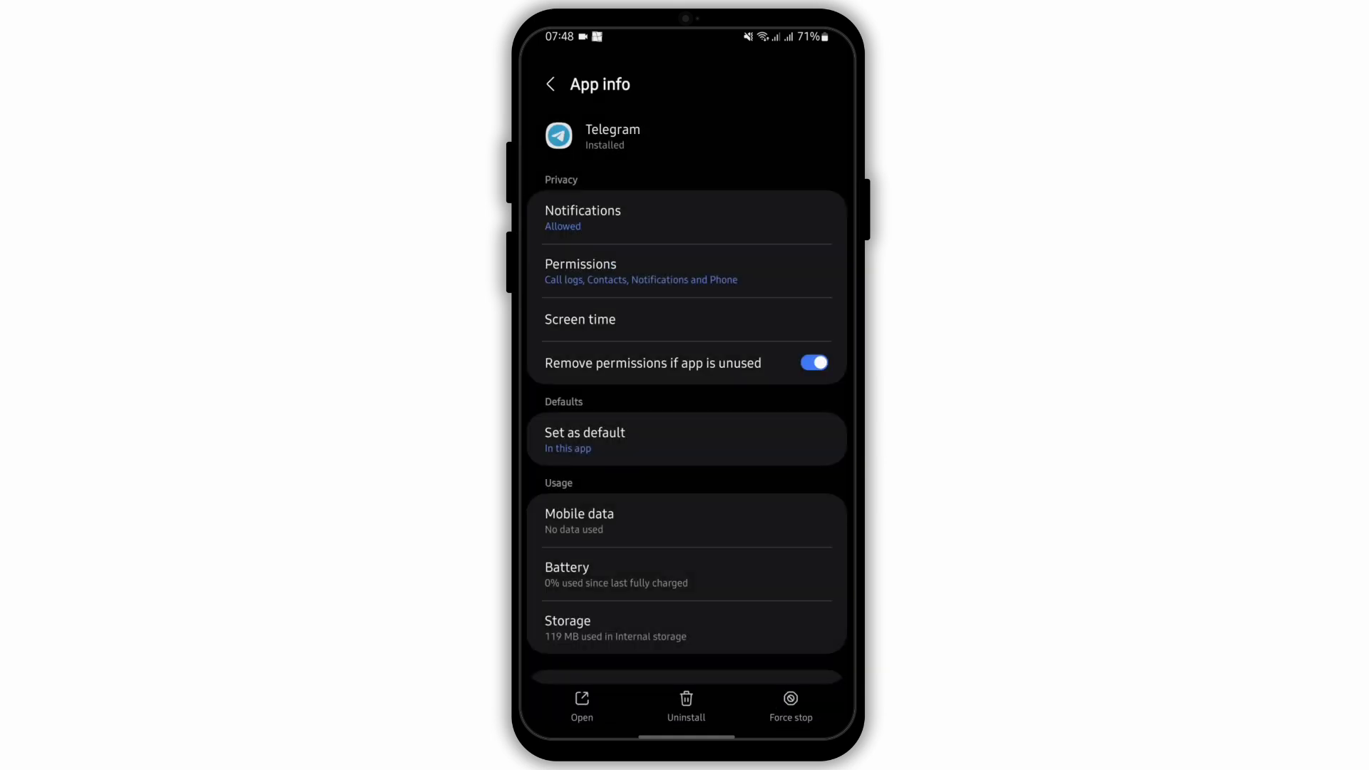
# Leave Telegram's App info and return to the Android home screen.
pyautogui.moveTo(687, 735); pyautogui.dragTo(687, 535)
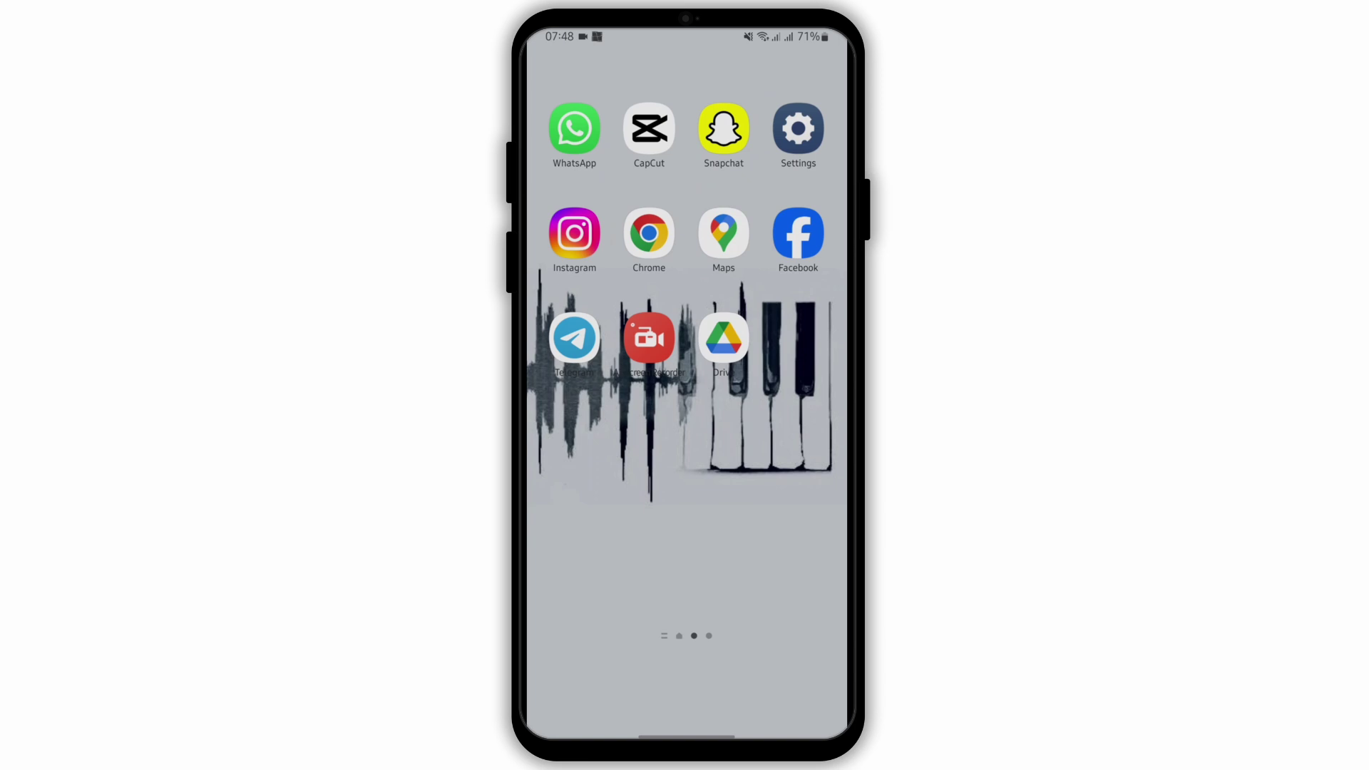